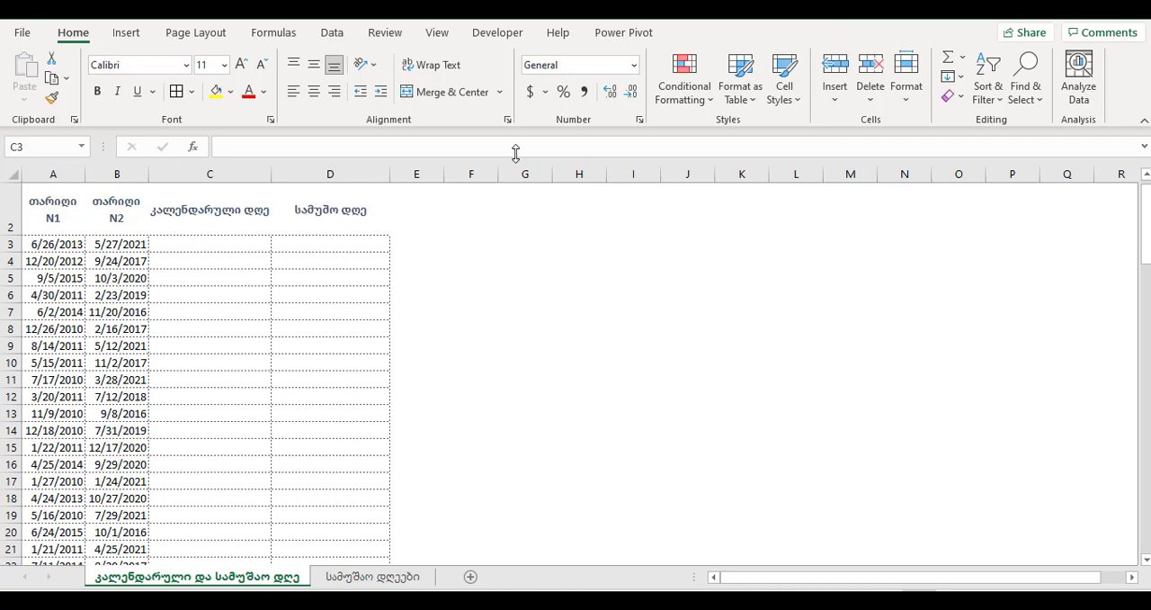
- Enter the formula =B3-A3 in C3 to calculate the calendar days between the two dates
{"action": "left_click", "coordinate": [1147, 175]}
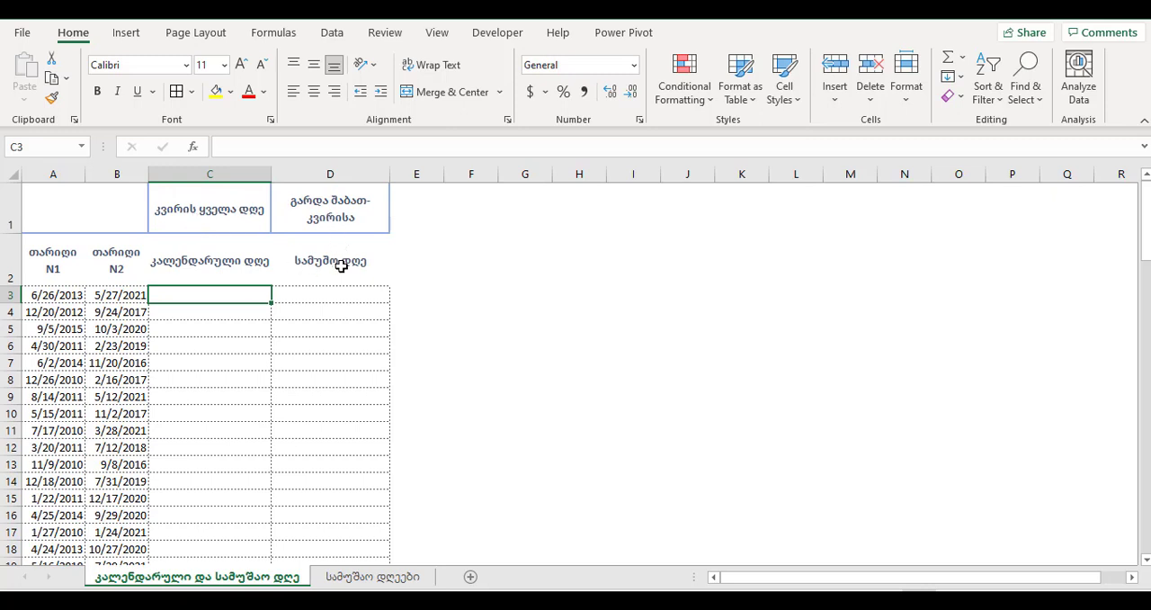
{"action": "left_click", "coordinate": [1147, 562]}
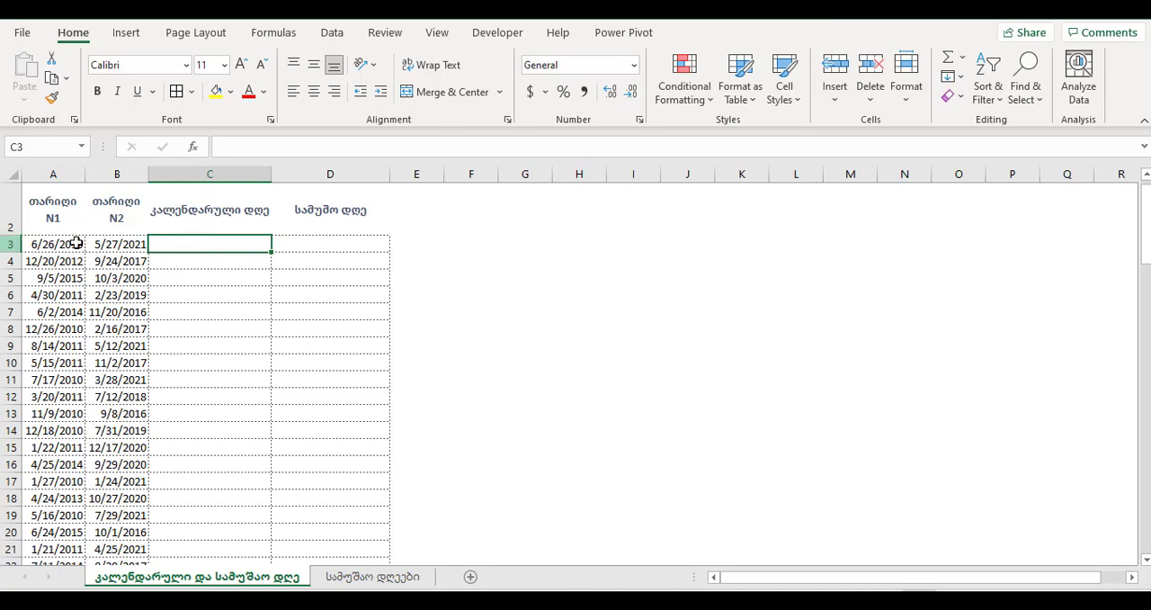
{"action": "type", "text": "="}
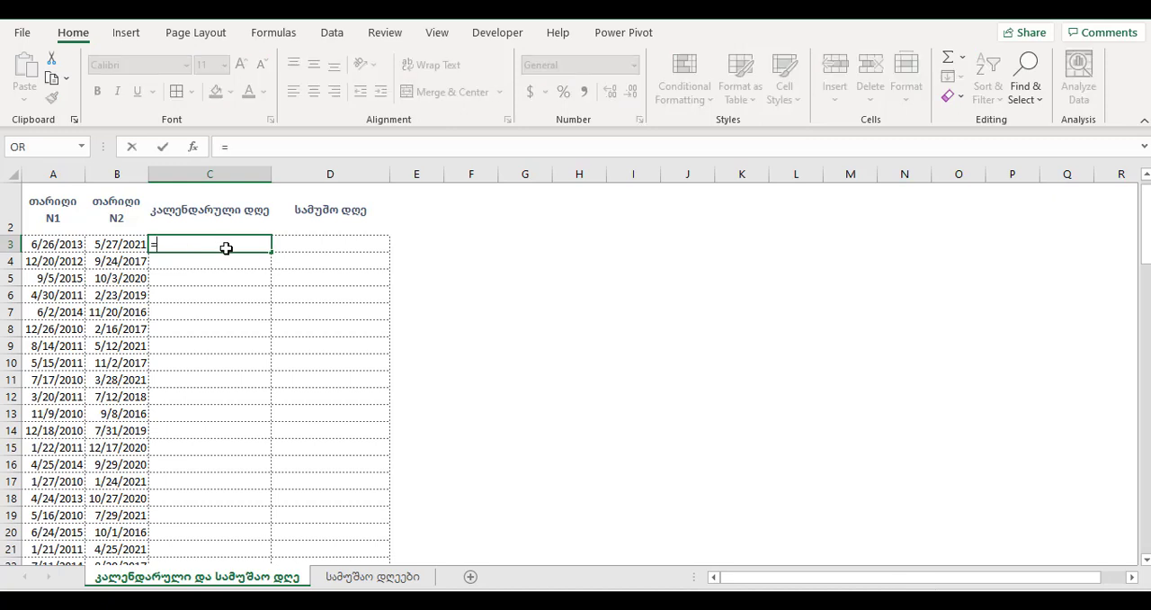
{"action": "left_click", "coordinate": [117, 247]}
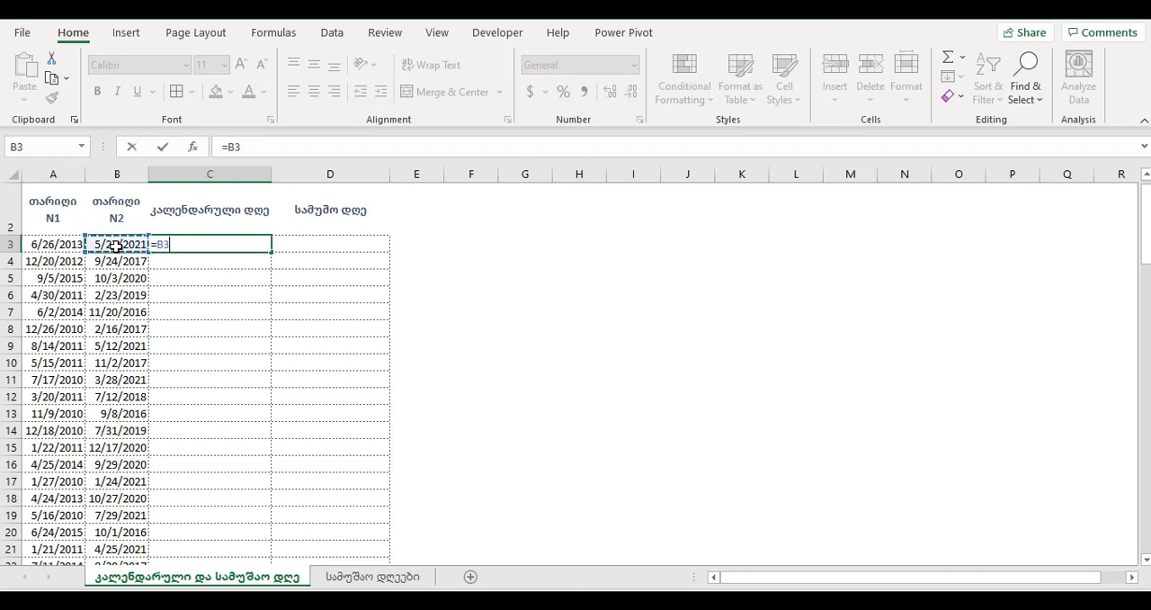
{"action": "type", "text": "-"}
{"action": "left_click", "coordinate": [51, 244]}
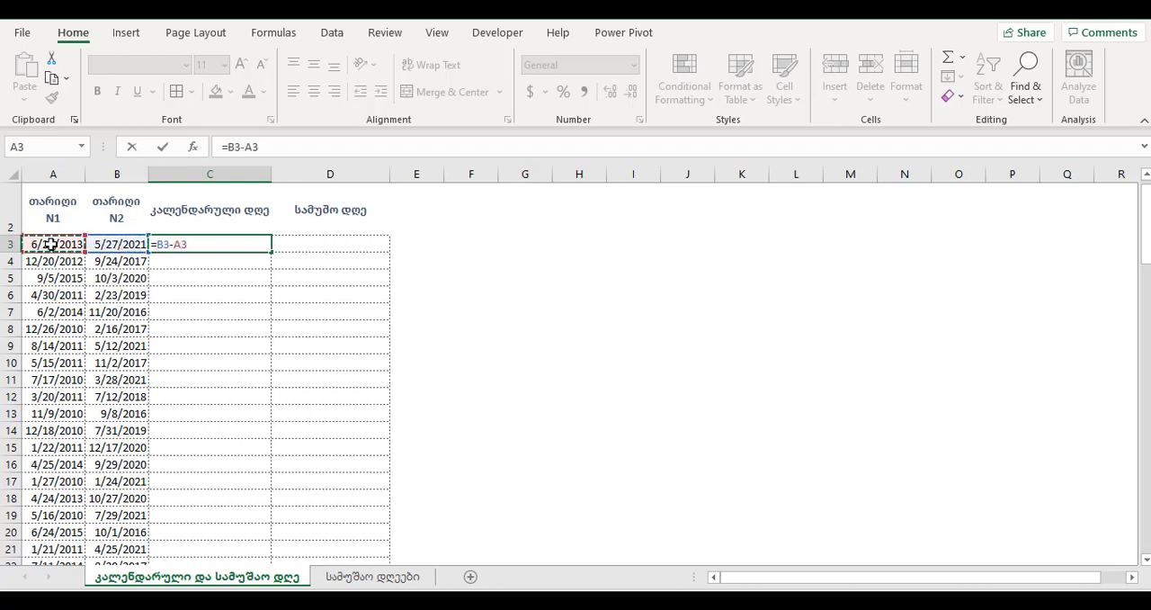
{"action": "key", "text": "Return"}
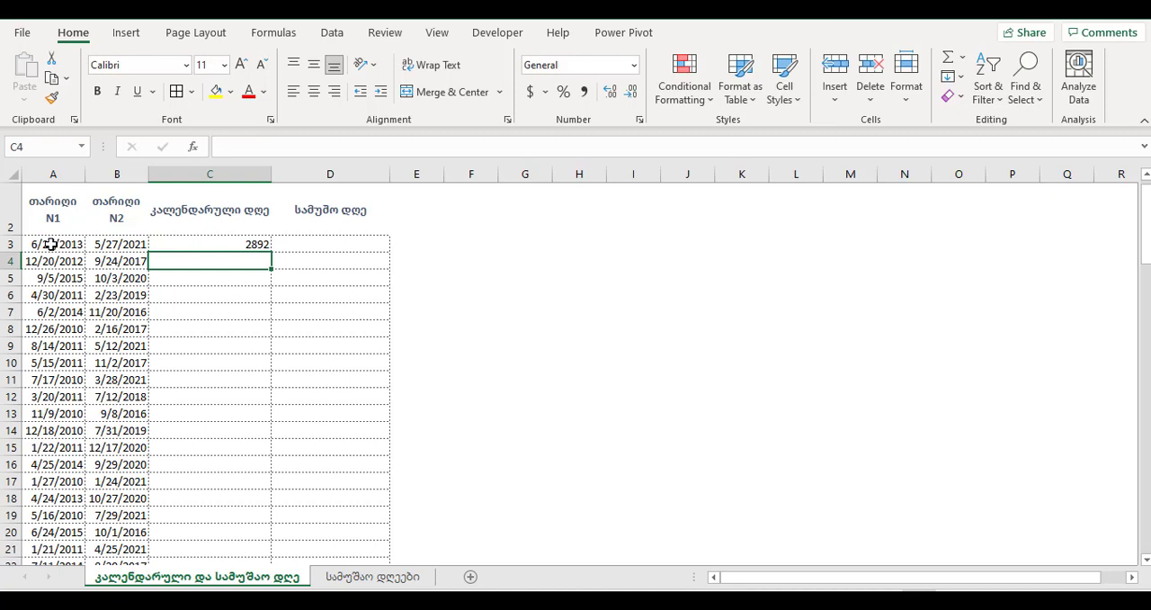
- Fill the C3 formula down the calendar-day column and check the cell references in C7
{"action": "left_click", "coordinate": [233, 241]}
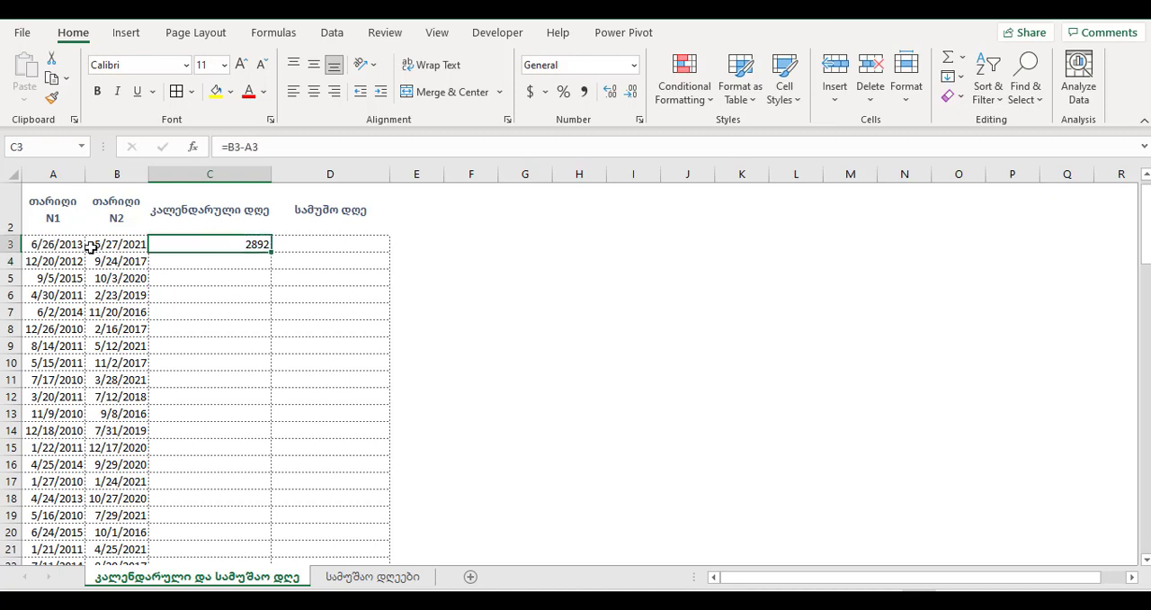
{"action": "double_click", "coordinate": [271, 253]}
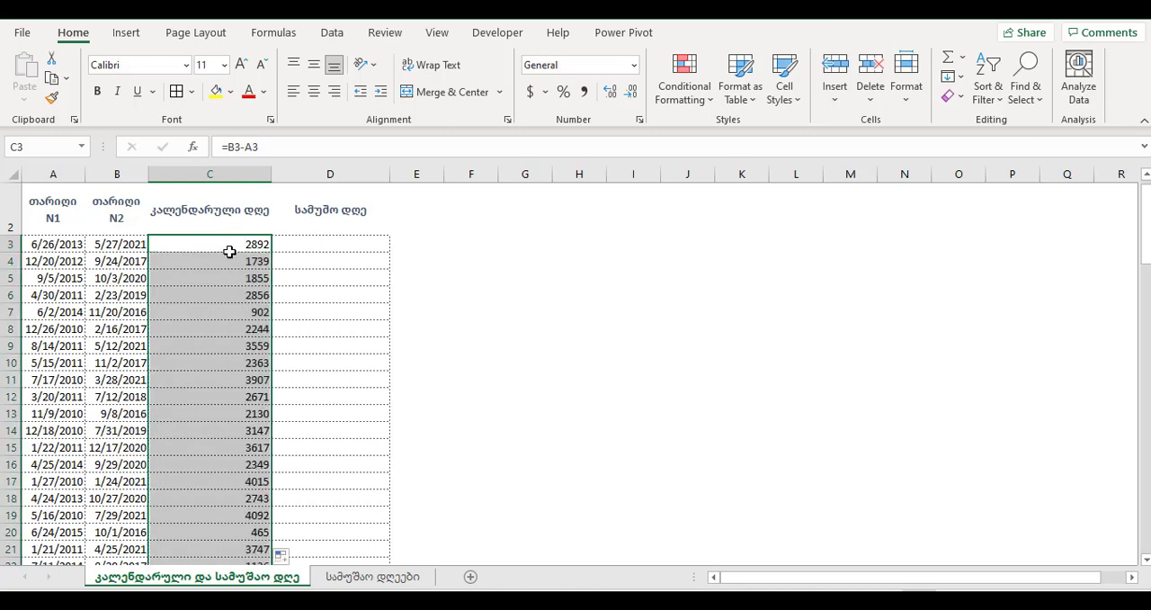
{"action": "double_click", "coordinate": [238, 311]}
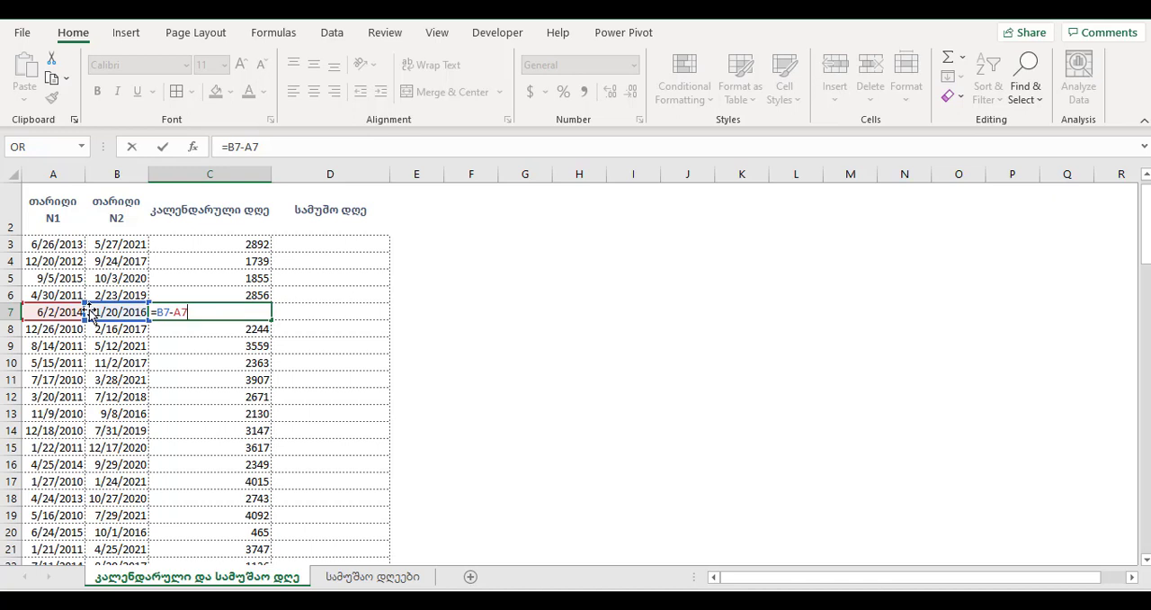
{"action": "key", "text": "Return"}
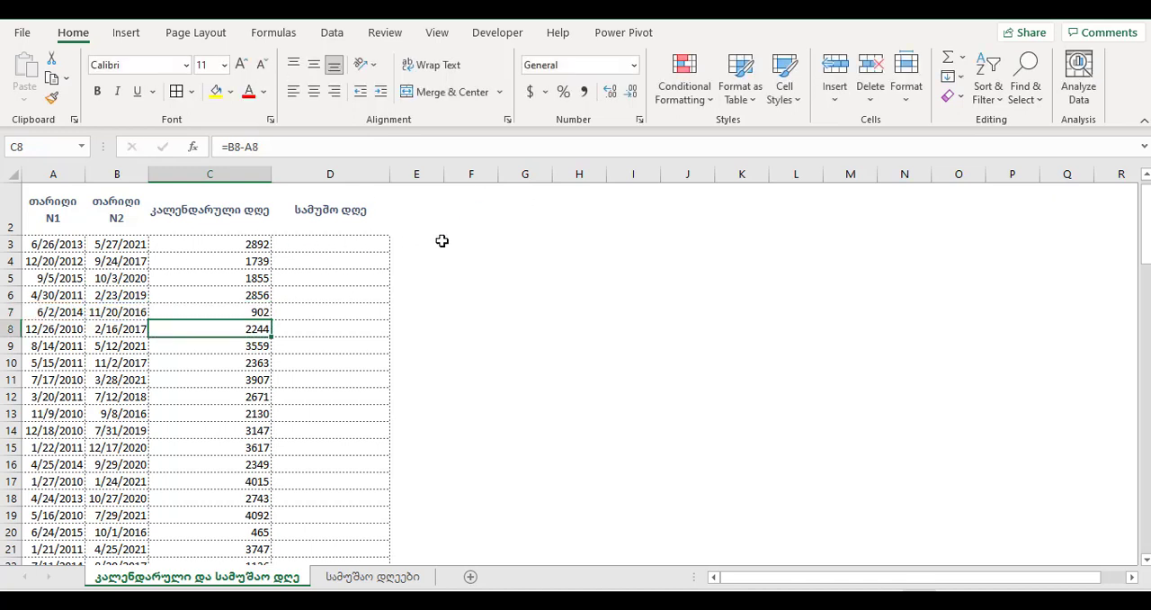
- Write the text "datedif" in cell G3
{"action": "left_click", "coordinate": [522, 240]}
{"action": "type", "text": "დღესა"}
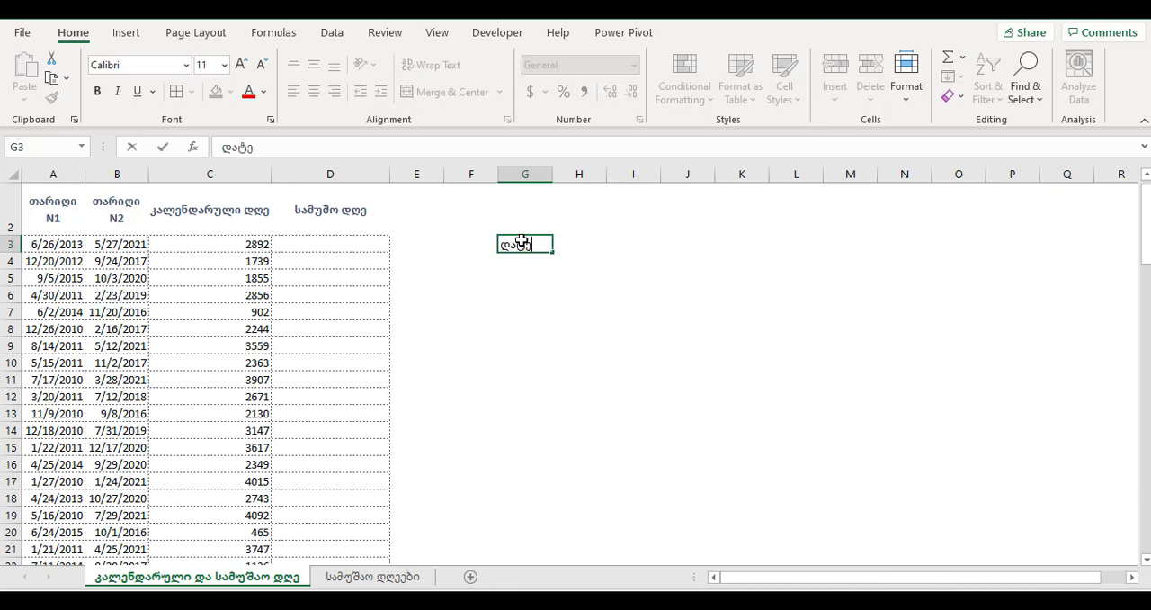
{"action": "key", "text": "BackSpace"}
{"action": "key", "text": "BackSpace"}
{"action": "key", "text": "BackSpace"}
{"action": "key", "text": "BackSpace"}
{"action": "key", "text": "BackSpace"}
{"action": "type", "text": "datedif"}
{"action": "key", "text": "Return"}
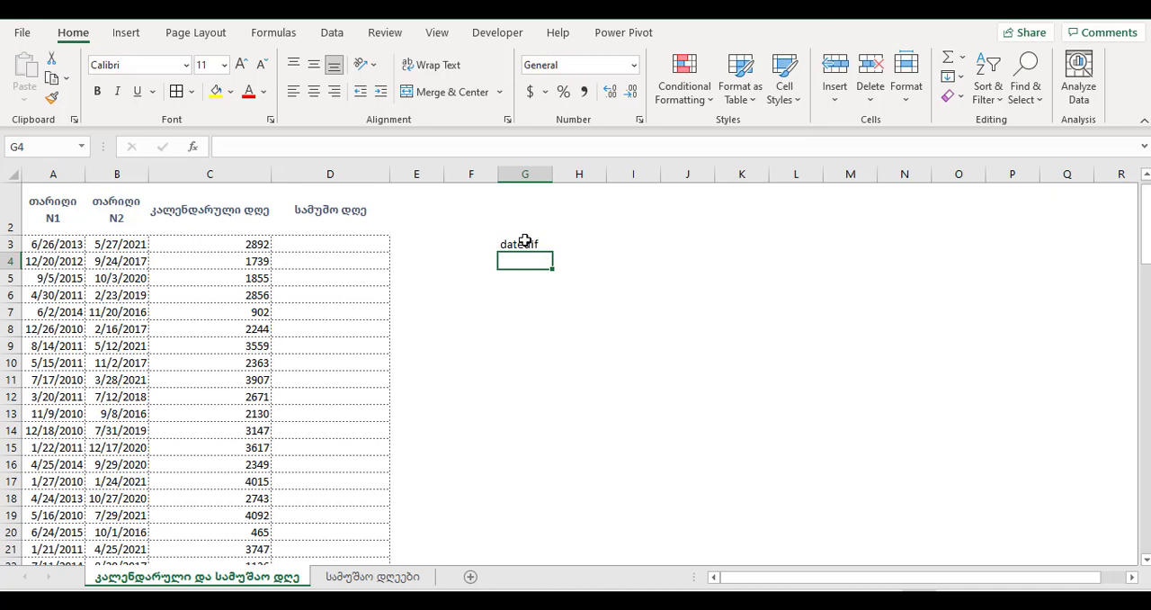
- Enter a NETWORKDAYS formula in D3 with A3 as the start date and B3 as the end date, without holidays
{"action": "left_click", "coordinate": [333, 244]}
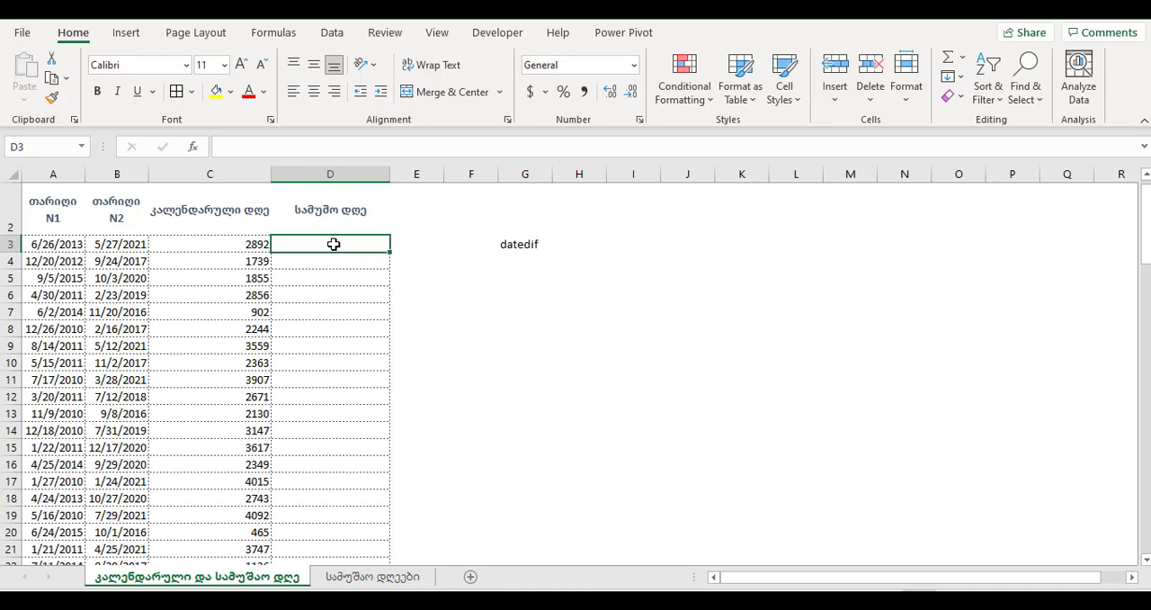
{"action": "type", "text": "="}
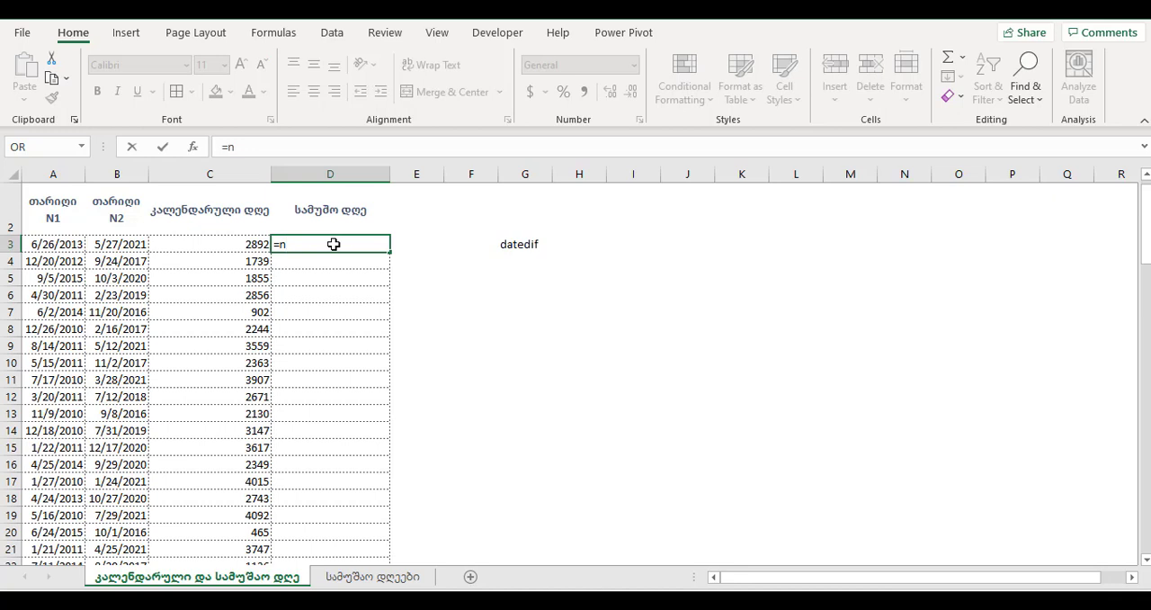
{"action": "type", "text": "n"}
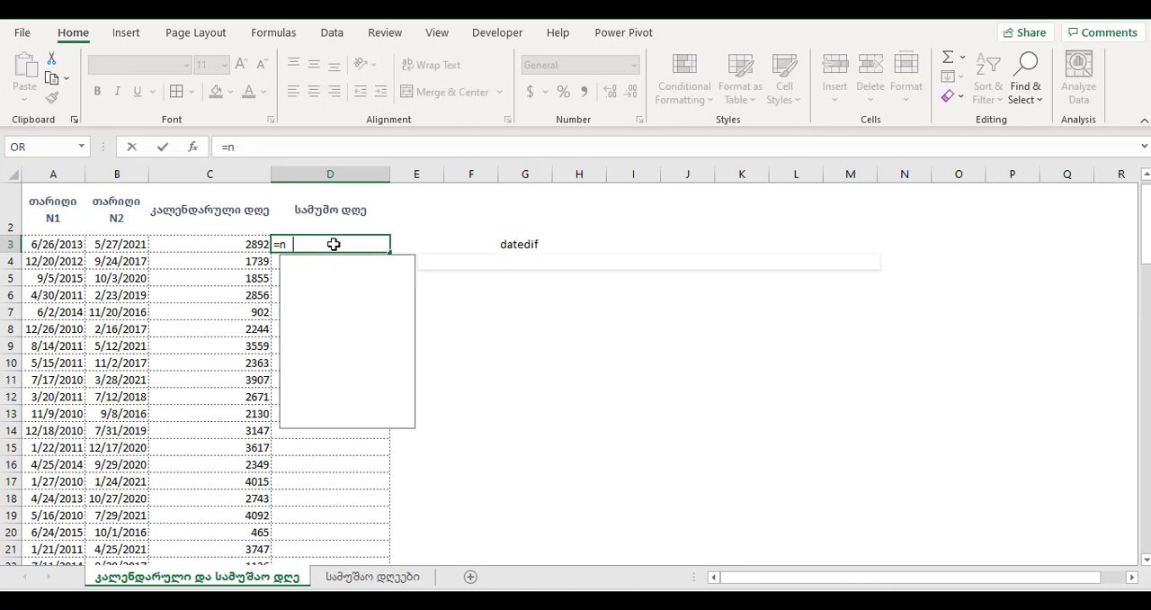
{"action": "type", "text": "et"}
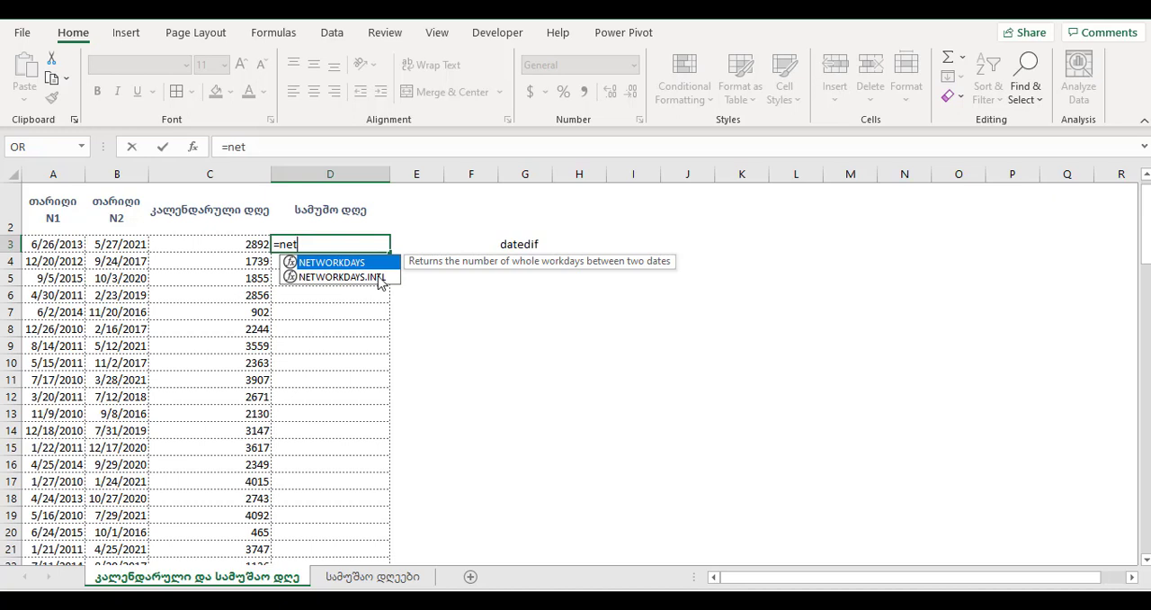
{"action": "double_click", "coordinate": [316, 263]}
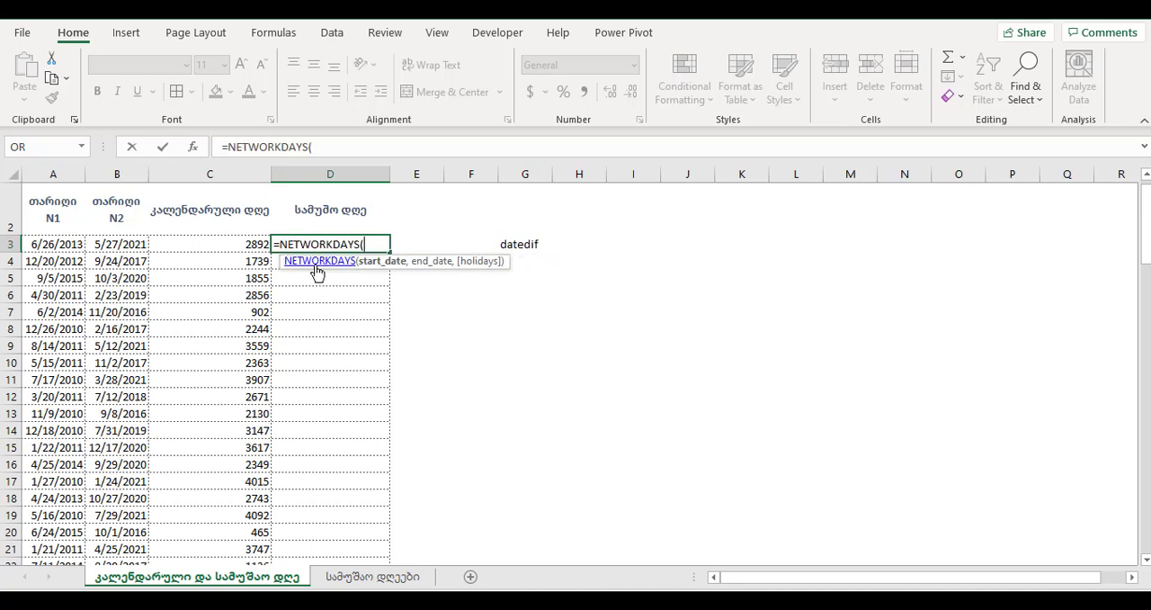
{"action": "left_click", "coordinate": [190, 147]}
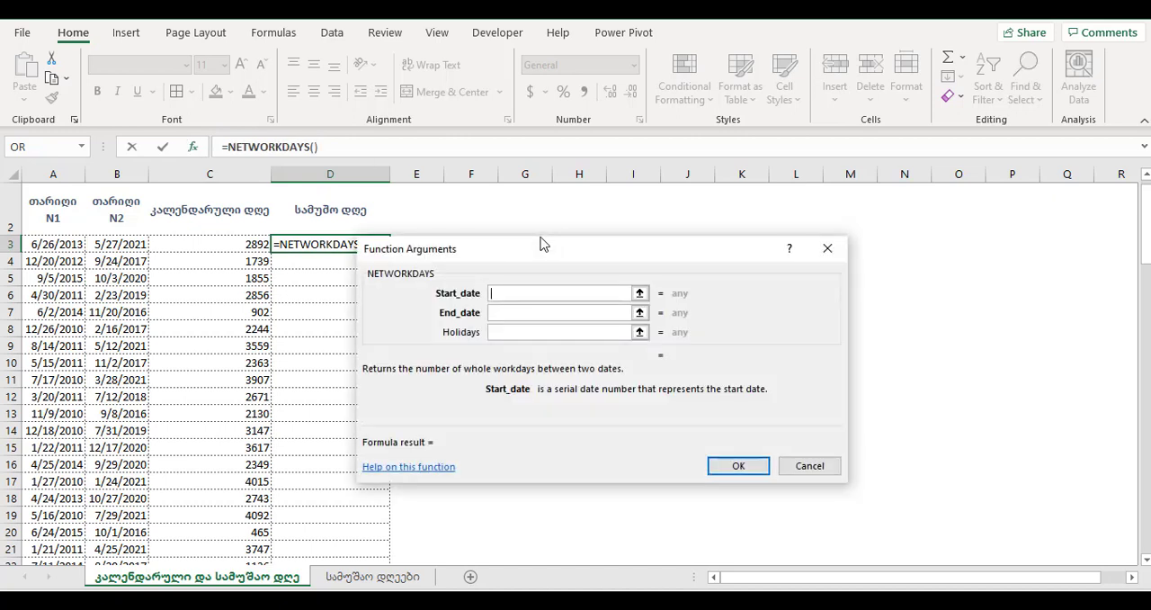
{"action": "left_click_drag", "start_coordinate": [534, 252], "coordinate": [614, 144]}
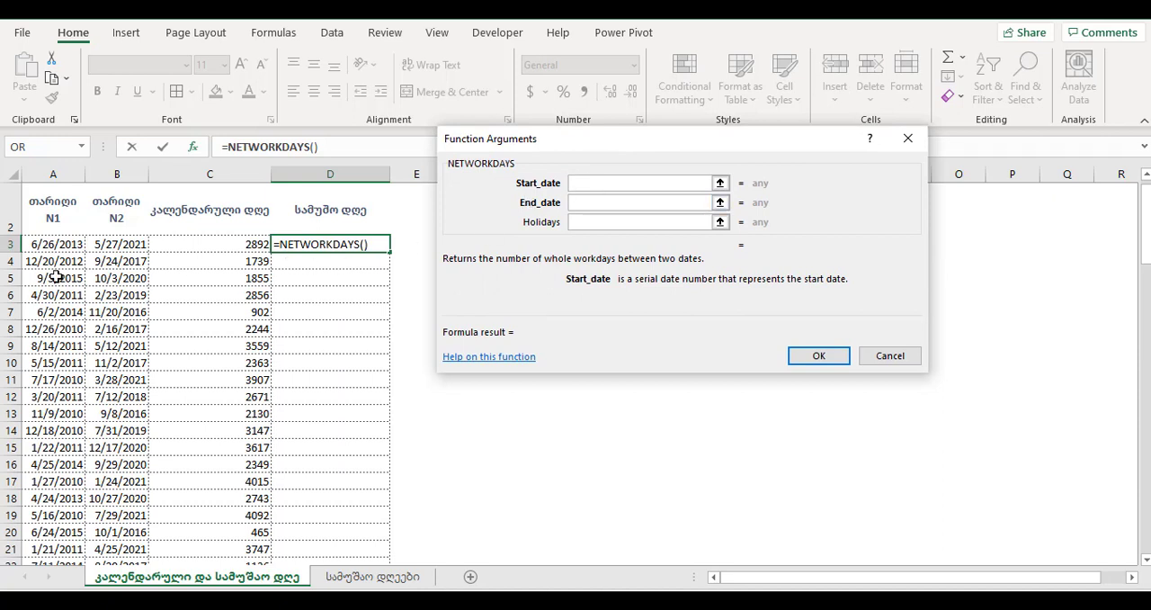
{"action": "left_click", "coordinate": [61, 243]}
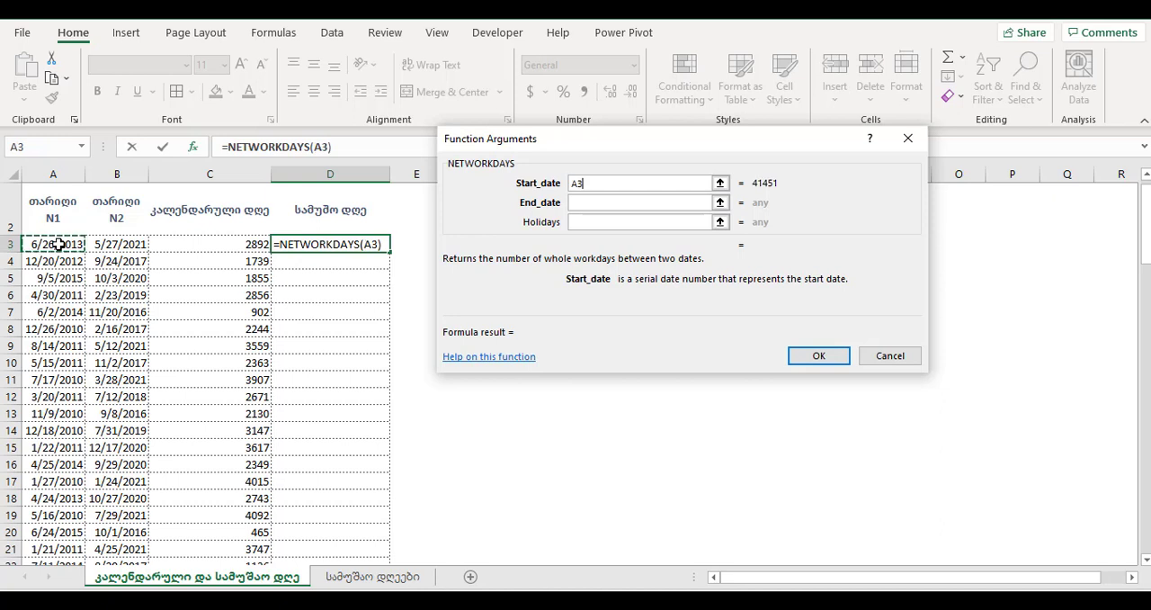
{"action": "left_click", "coordinate": [581, 204]}
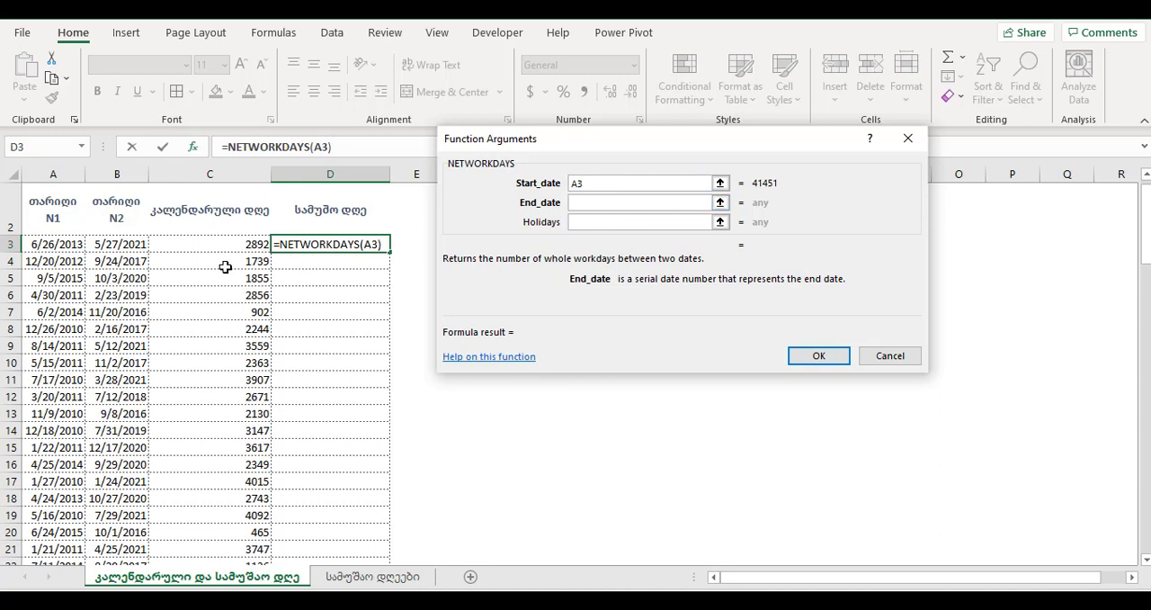
{"action": "left_click", "coordinate": [122, 243]}
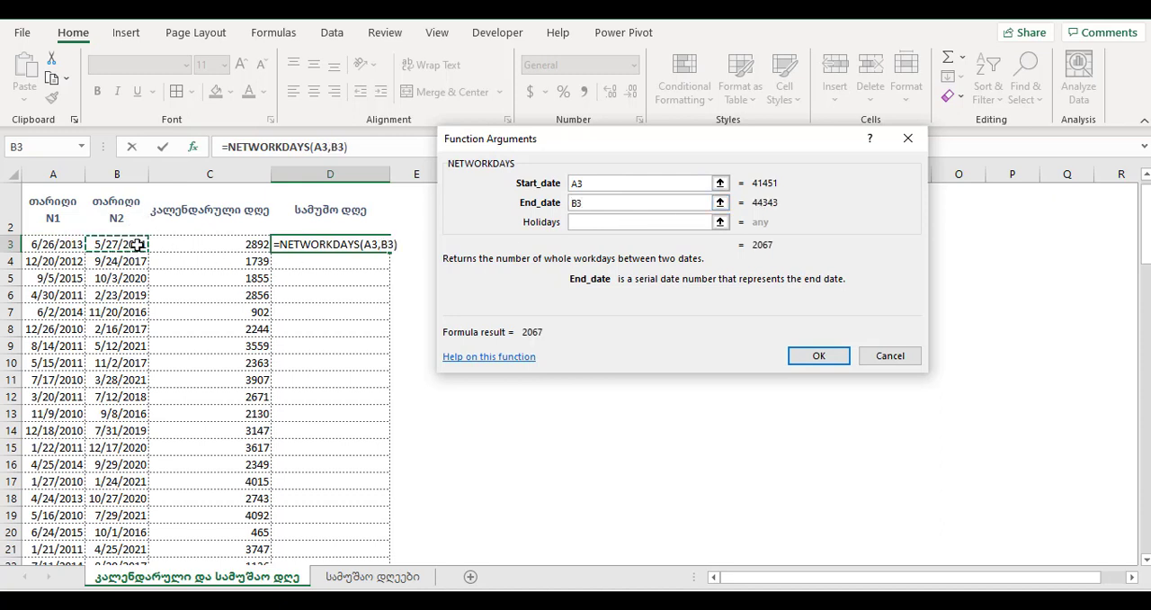
{"action": "left_click", "coordinate": [594, 225]}
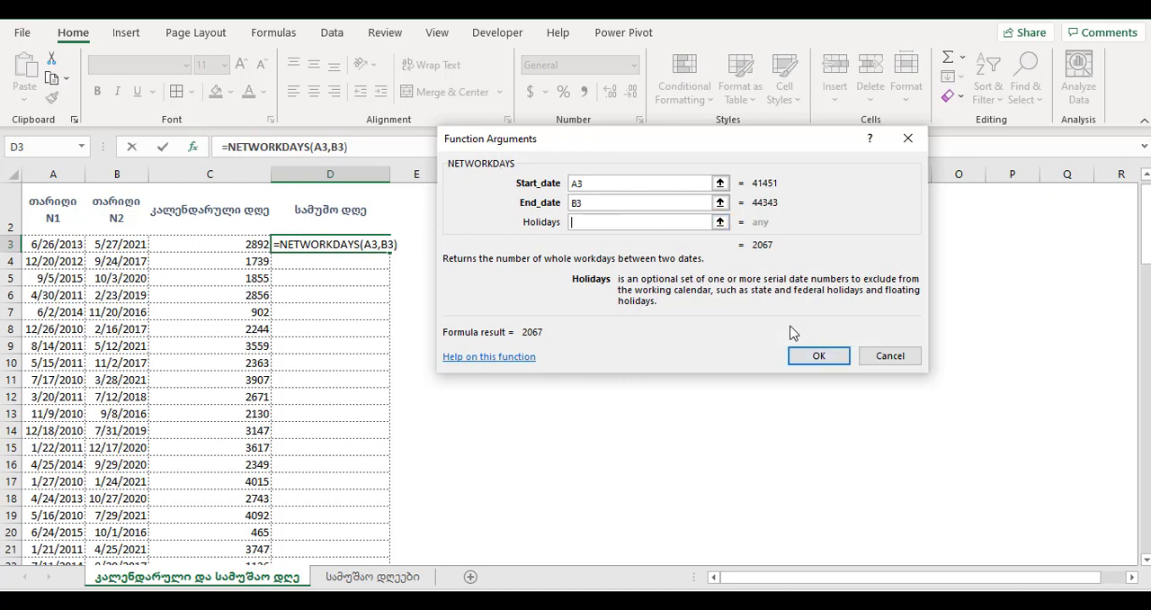
{"action": "left_click", "coordinate": [818, 356]}
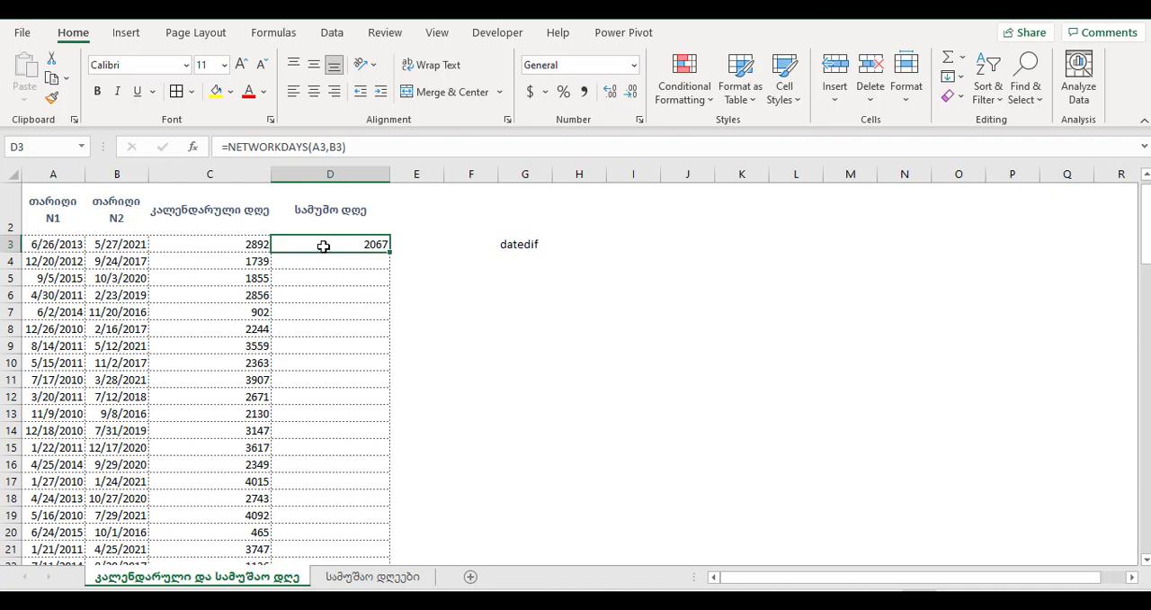
- Fill the D3 formula down the working-day column and check the cell references in D11
{"action": "double_click", "coordinate": [390, 250]}
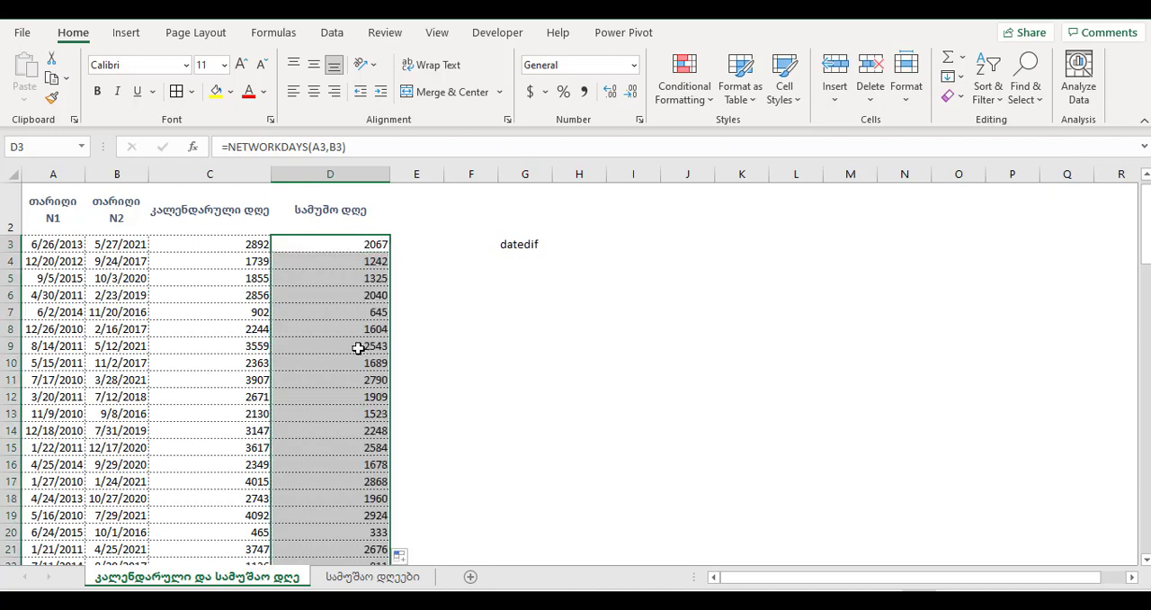
{"action": "double_click", "coordinate": [336, 381]}
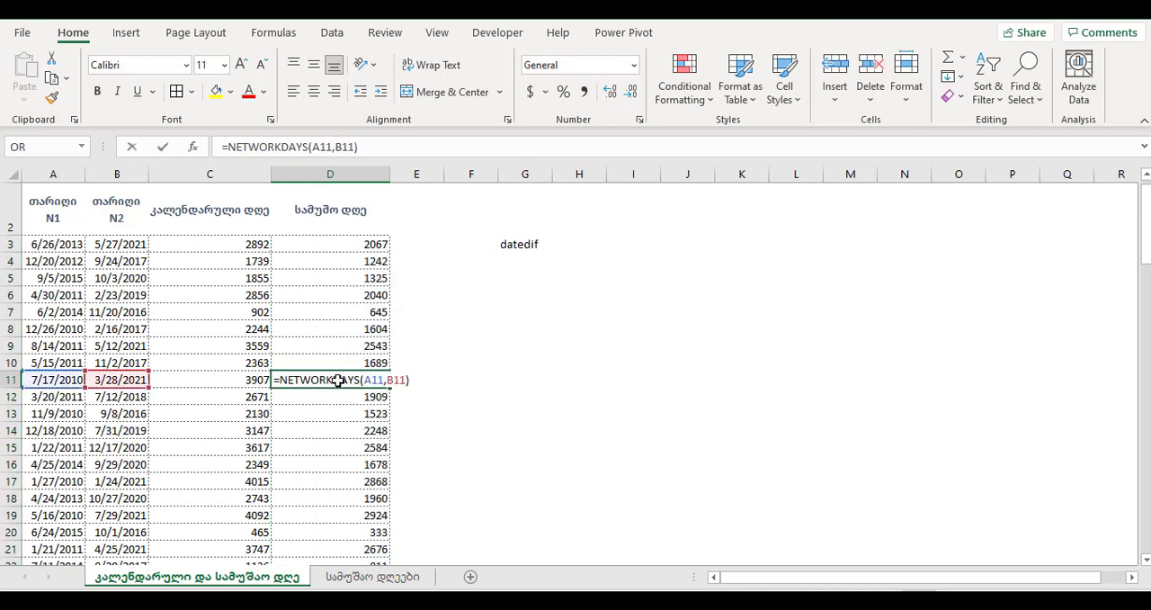
{"action": "key", "text": "Return"}
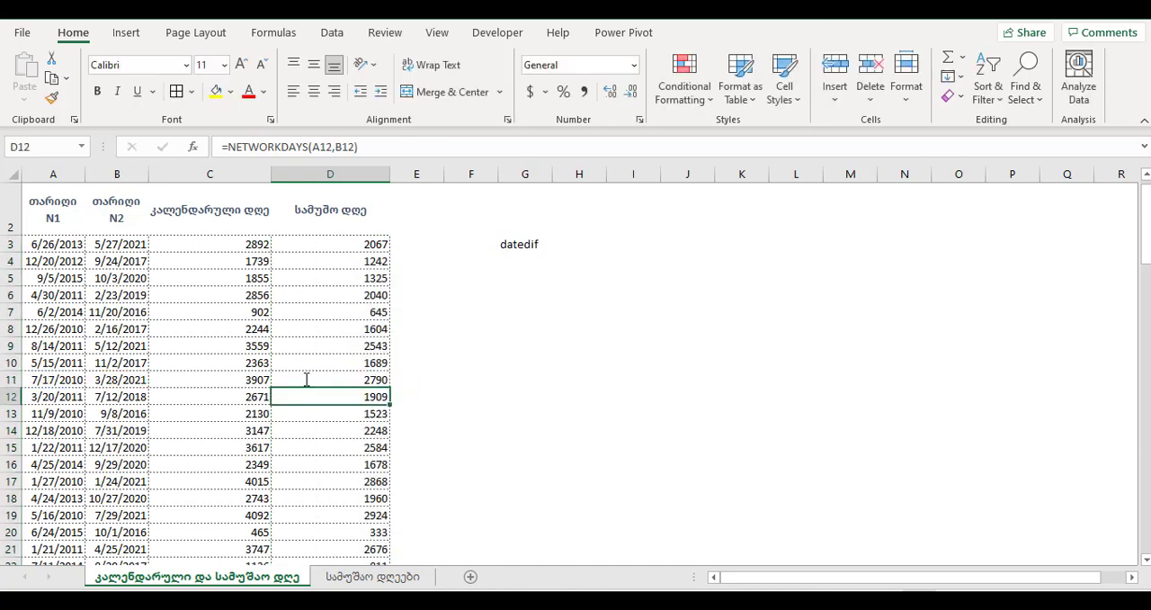
- Open the function arguments of the NETWORKDAYS formula in D3 for editing
{"action": "left_click", "coordinate": [309, 239]}
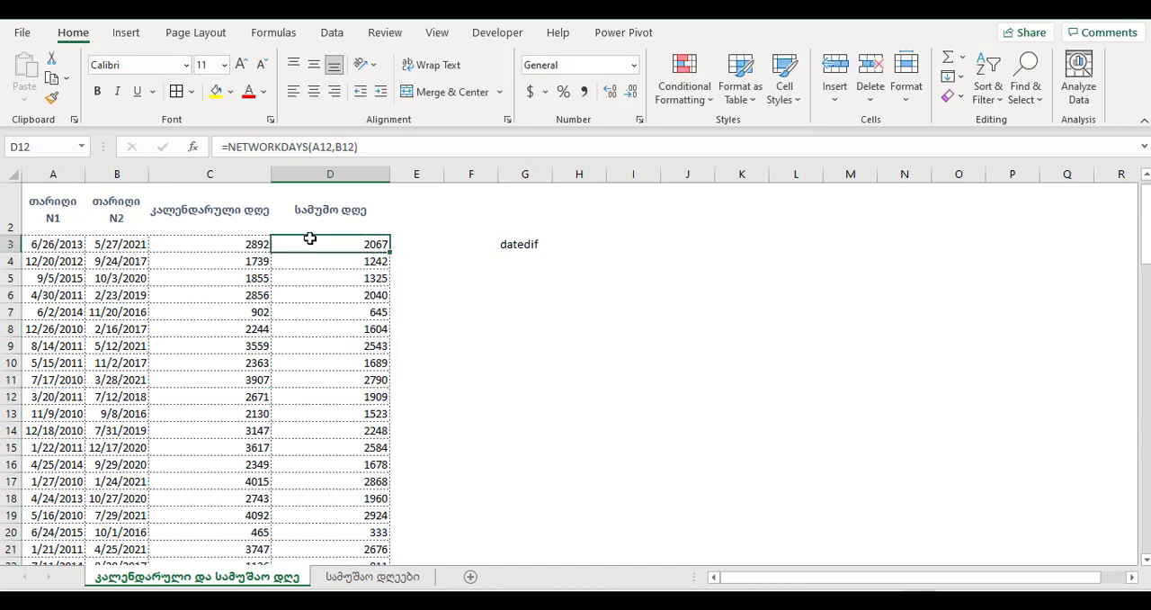
{"action": "left_click", "coordinate": [192, 148]}
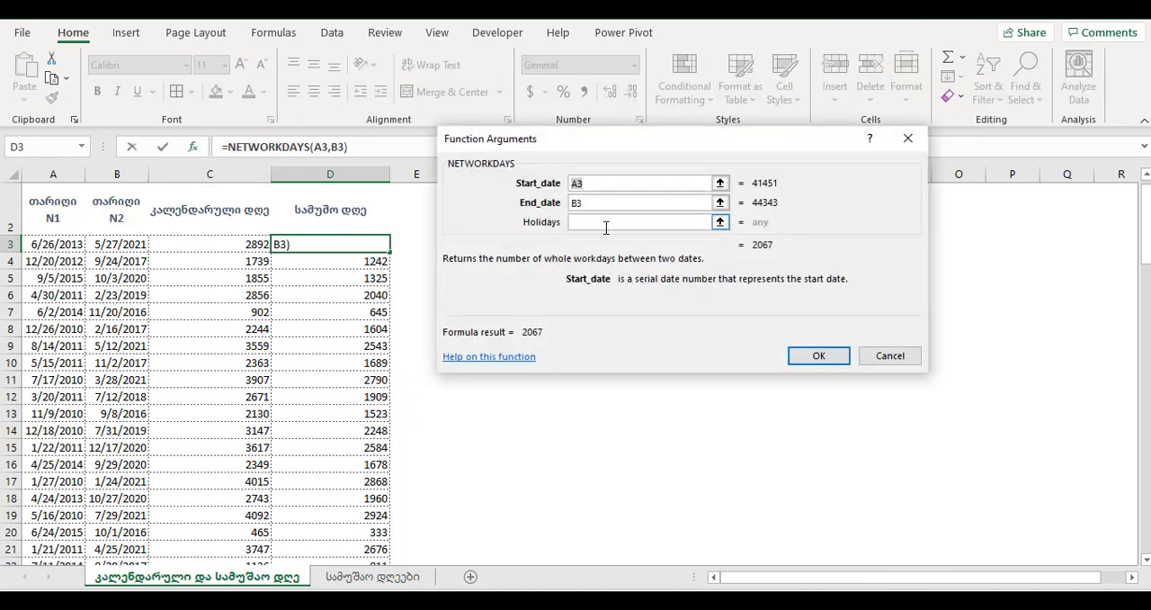
{"action": "left_click", "coordinate": [606, 226]}
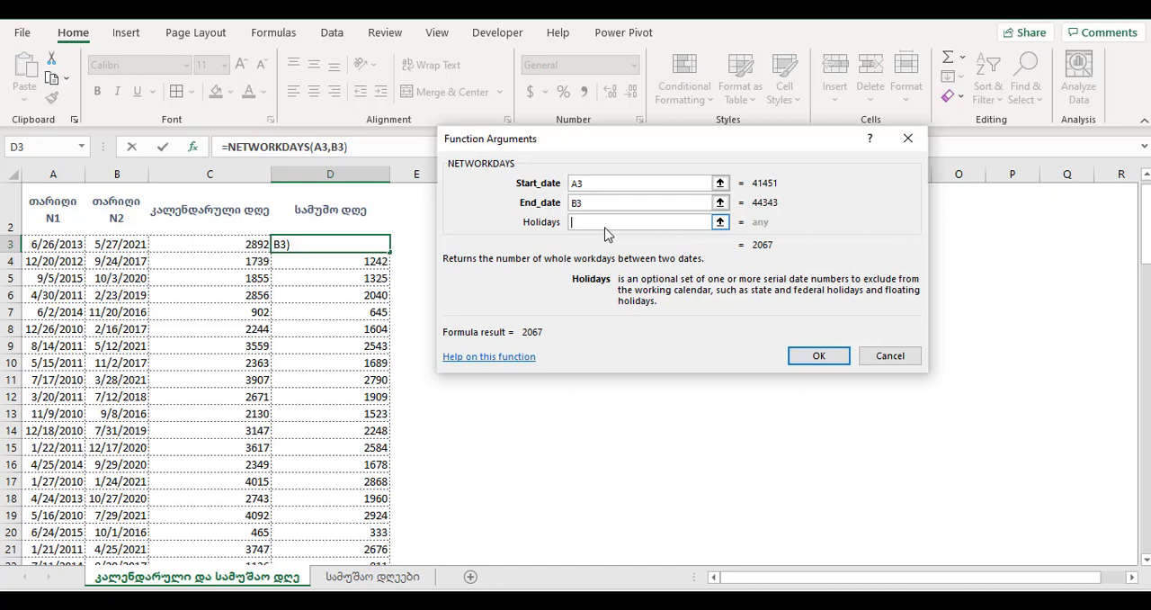
{"action": "left_click", "coordinate": [577, 179]}
{"action": "left_click", "coordinate": [573, 207]}
- Enter the quoted date "05/26/2021" as the Holidays argument of the D3 formula
{"action": "type", "text": "26"}
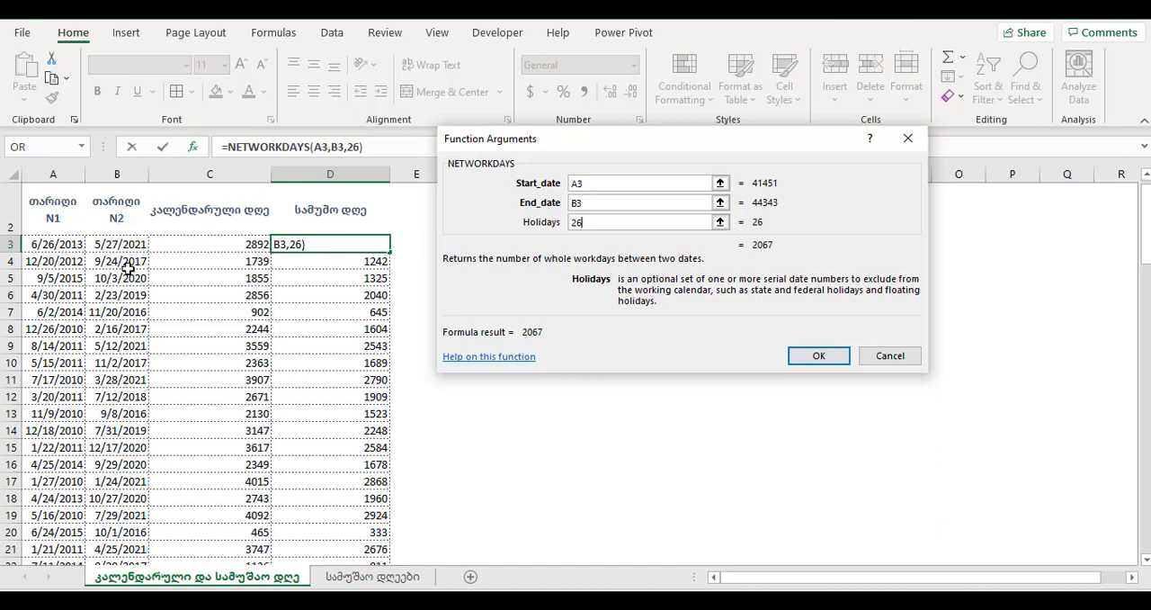
{"action": "key", "text": "BackSpace"}
{"action": "key", "text": "BackSpace"}
{"action": "type", "text": "05/26/2"}
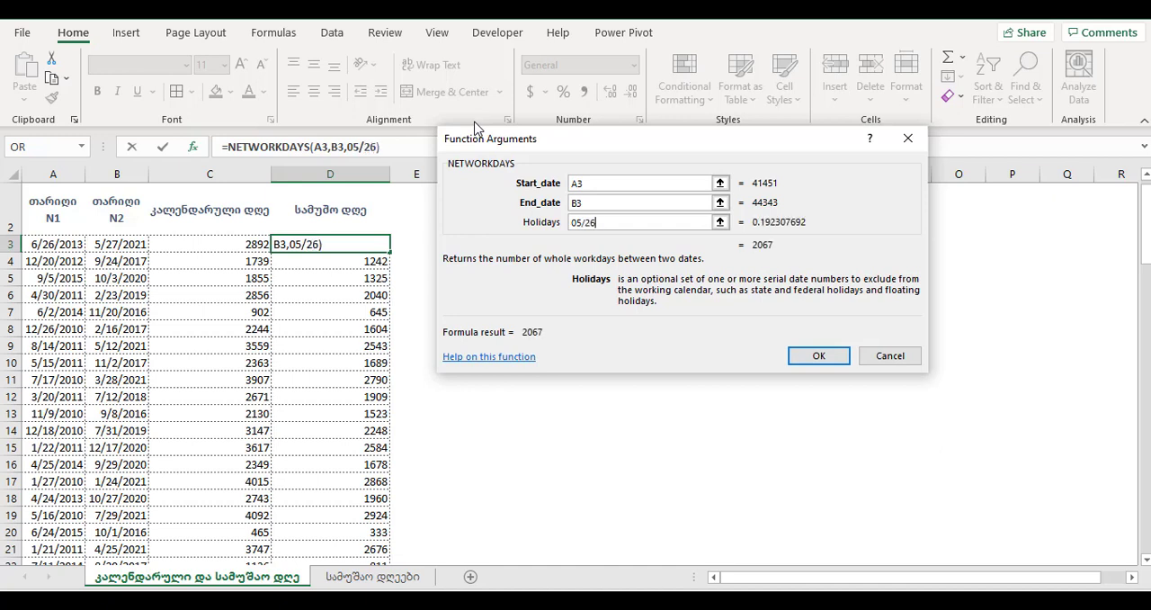
{"action": "type", "text": "021"}
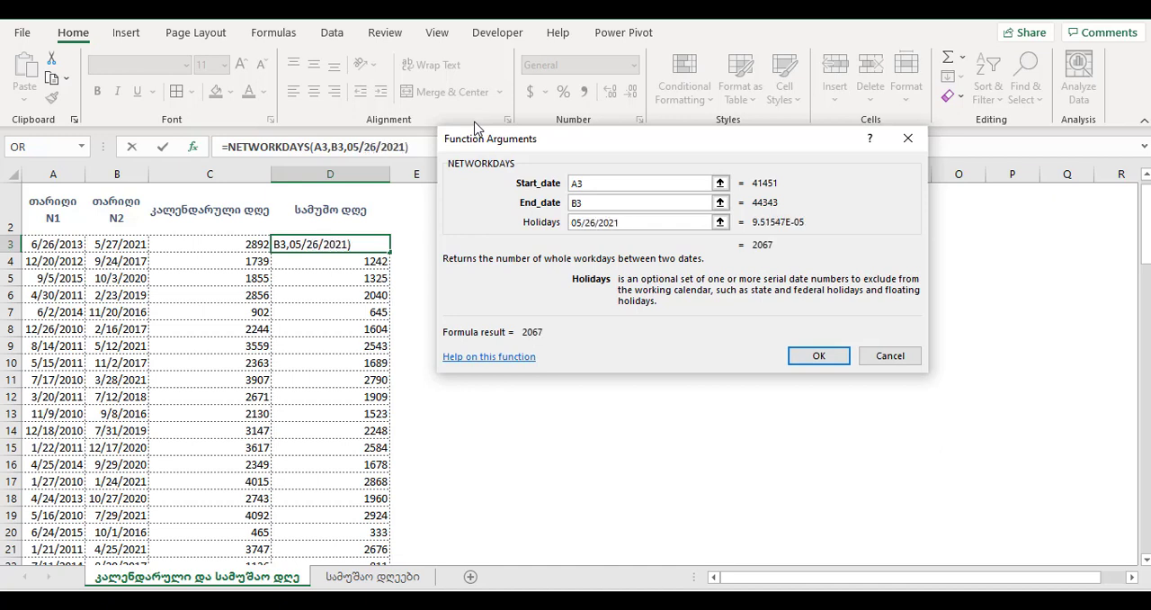
{"action": "type", "text": "\""}
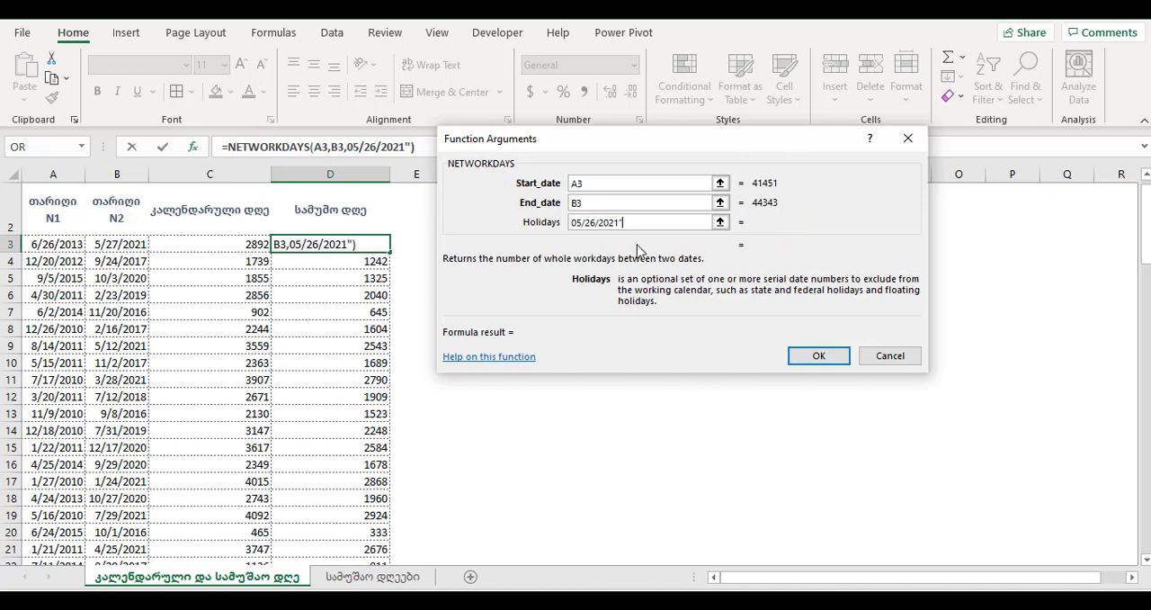
{"action": "left_click", "coordinate": [572, 223]}
{"action": "type", "text": "\""}
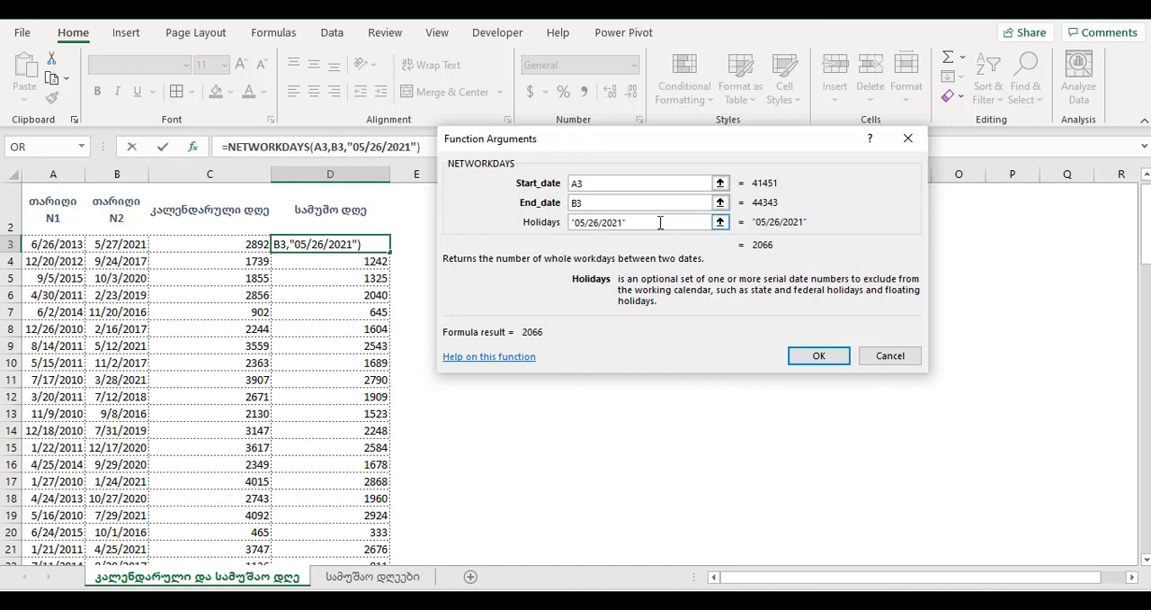
- Try the empty range P2:P6 in place of the date as the Holidays argument, and clear the argument again
{"action": "left_click_drag", "start_coordinate": [657, 221], "coordinate": [555, 221]}
{"action": "key", "text": "BackSpace"}
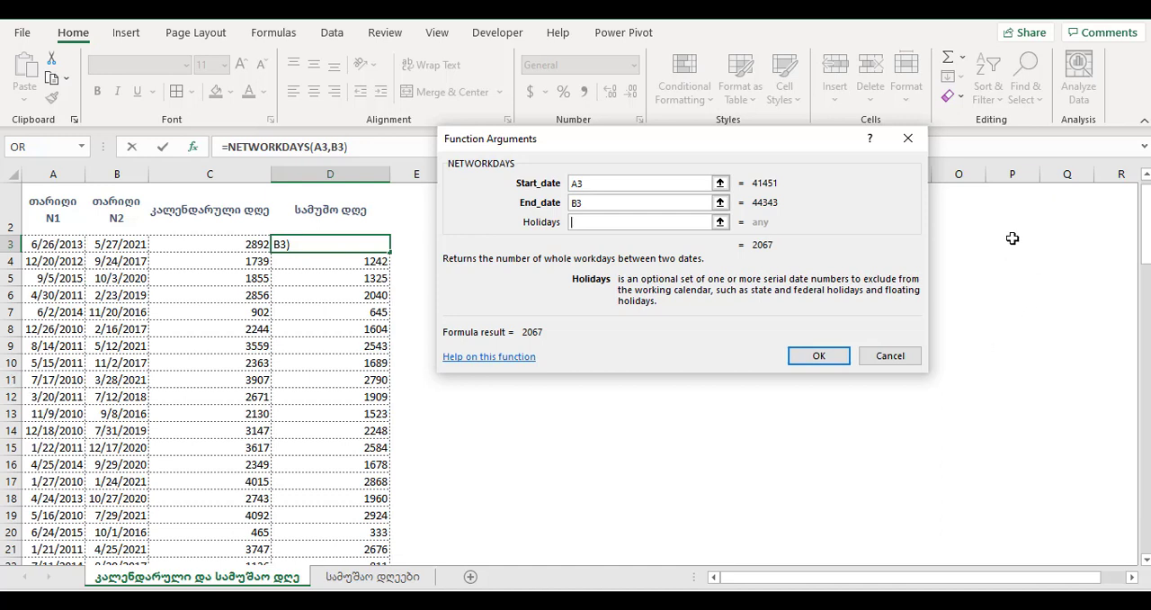
{"action": "left_click_drag", "start_coordinate": [1013, 200], "coordinate": [1017, 301]}
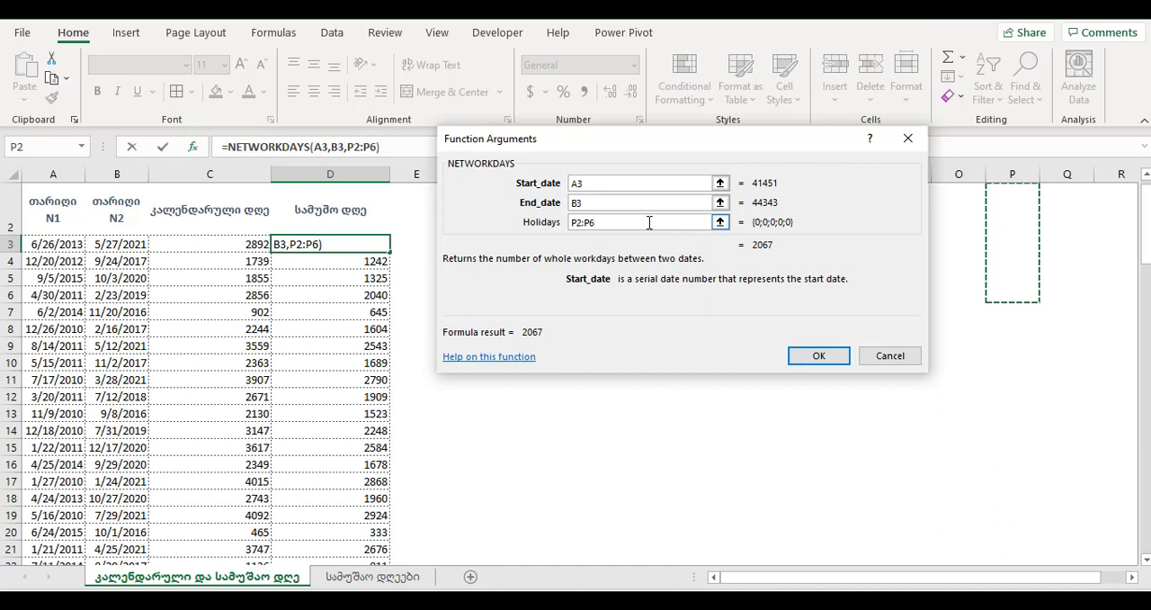
{"action": "left_click_drag", "start_coordinate": [649, 223], "coordinate": [488, 210]}
{"action": "key", "text": "BackSpace"}
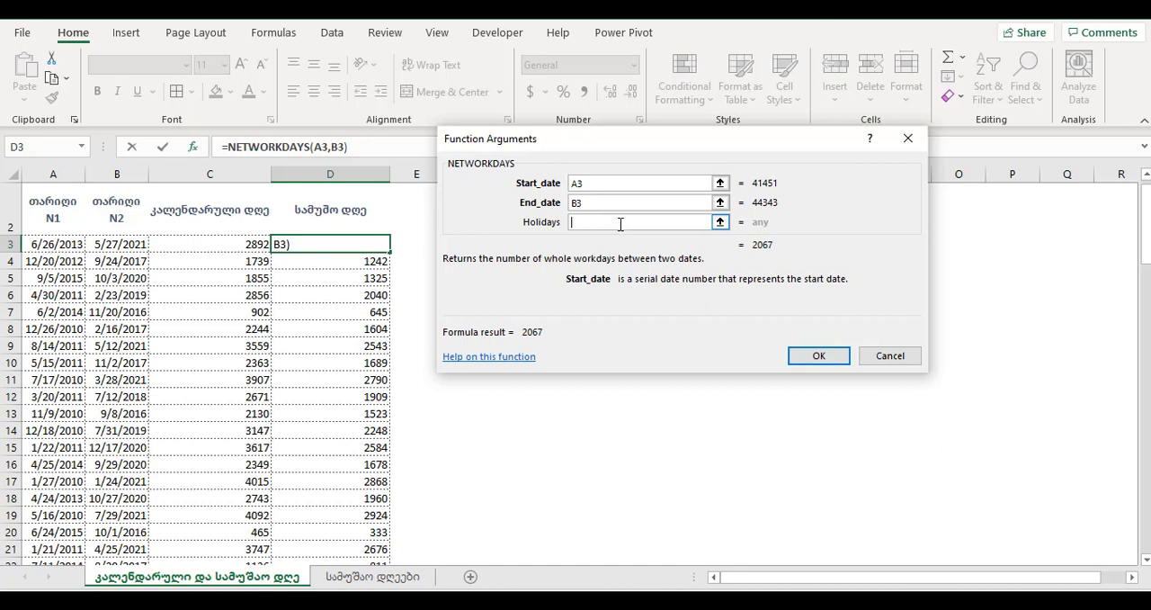
- Set the Holidays argument of the D3 formula to the quoted date "5/26/2021" and apply the formula
{"action": "type", "text": "5/26/20"}
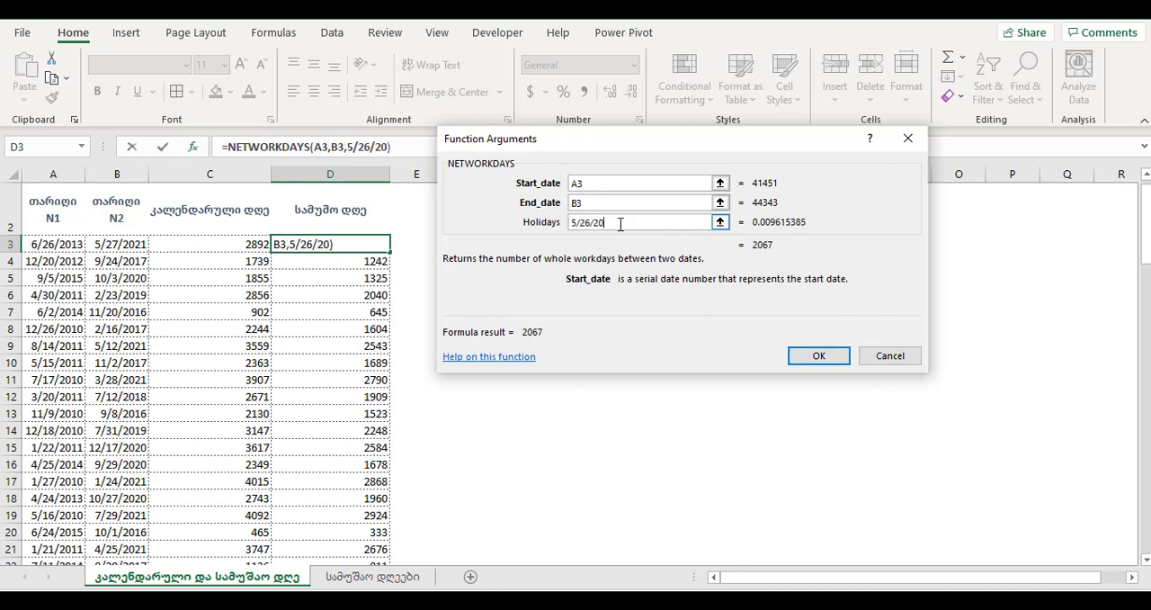
{"action": "type", "text": "21\""}
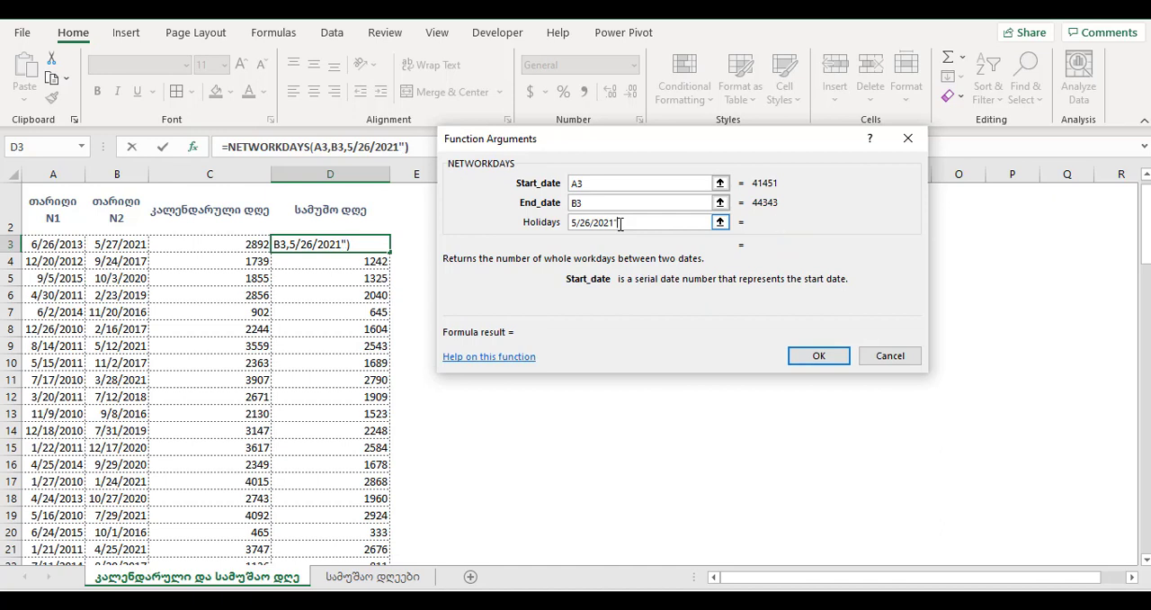
{"action": "left_click", "coordinate": [574, 223]}
{"action": "type", "text": "\""}
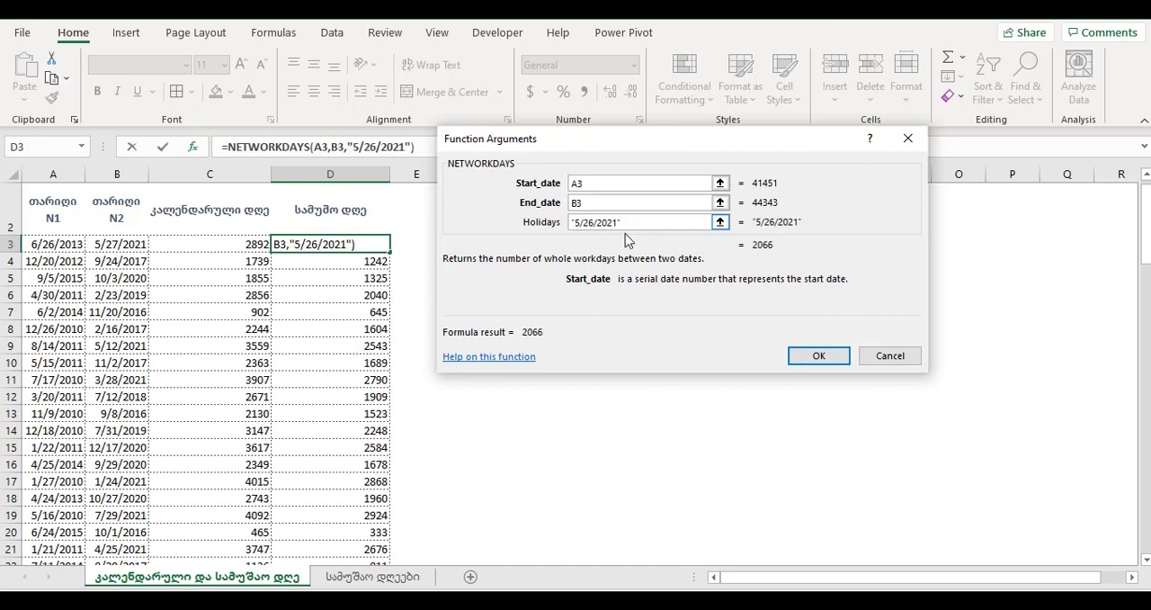
{"action": "left_click", "coordinate": [816, 356]}
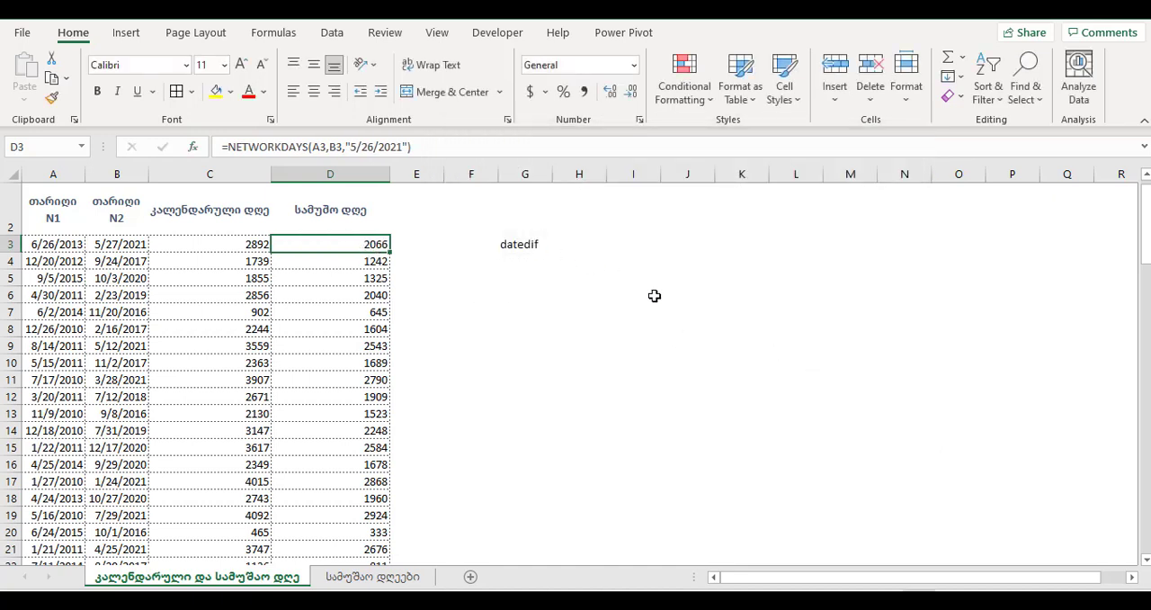
- Undo and redo the holiday change in D3 to compare the working-day results
{"action": "key", "text": "ctrl+z"}
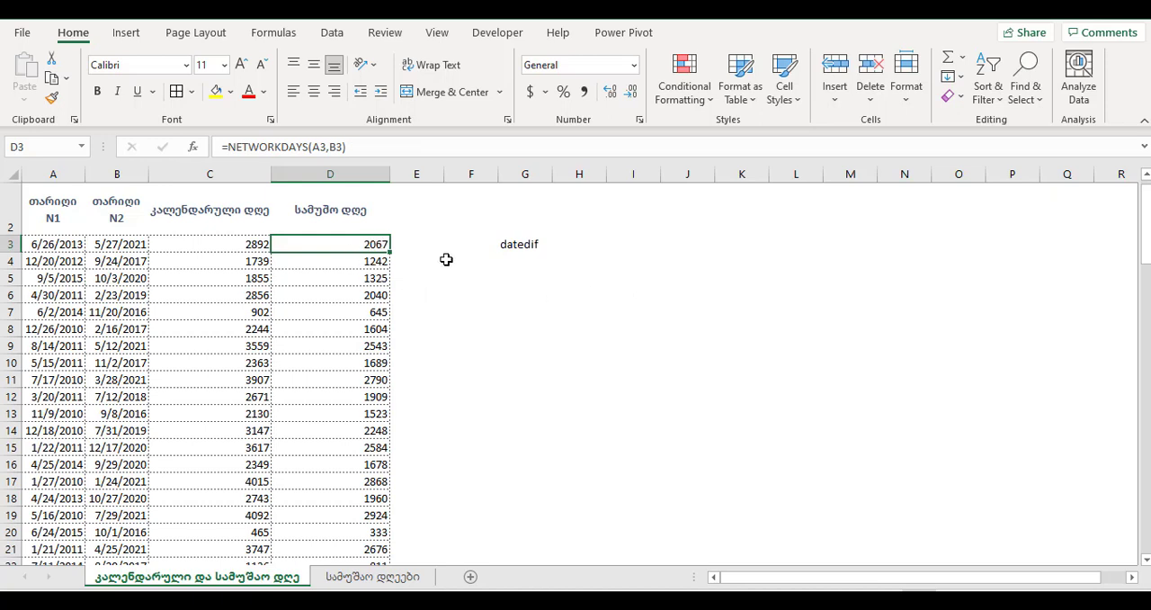
{"action": "key", "text": "ctrl+y"}
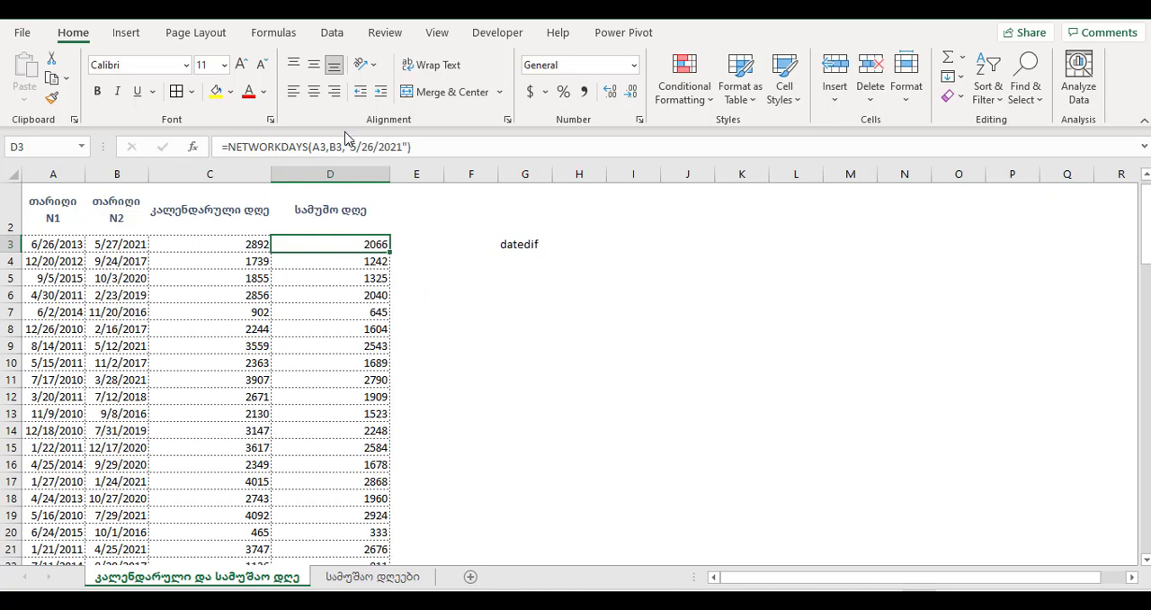